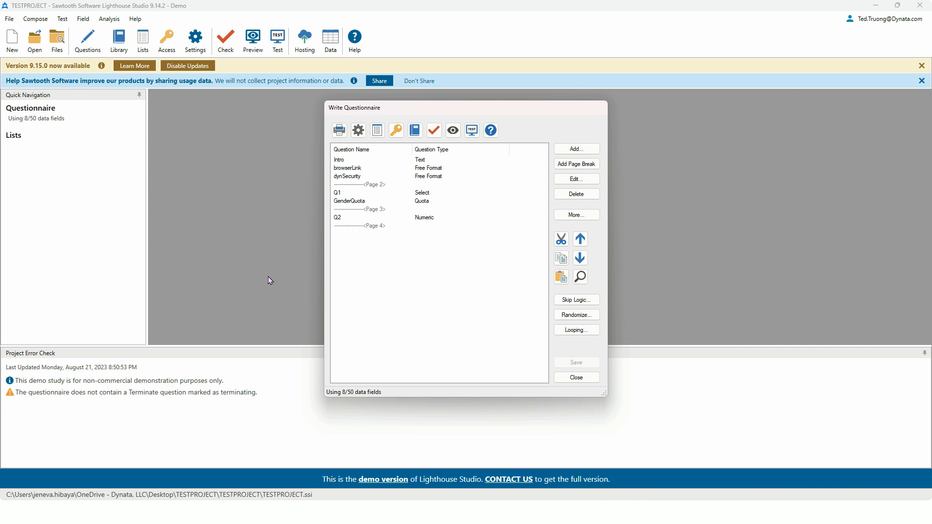
Step: Insert a page break after the dynSecurity question and add a Free Format question named encrptCheck on the new page
click(383, 176)
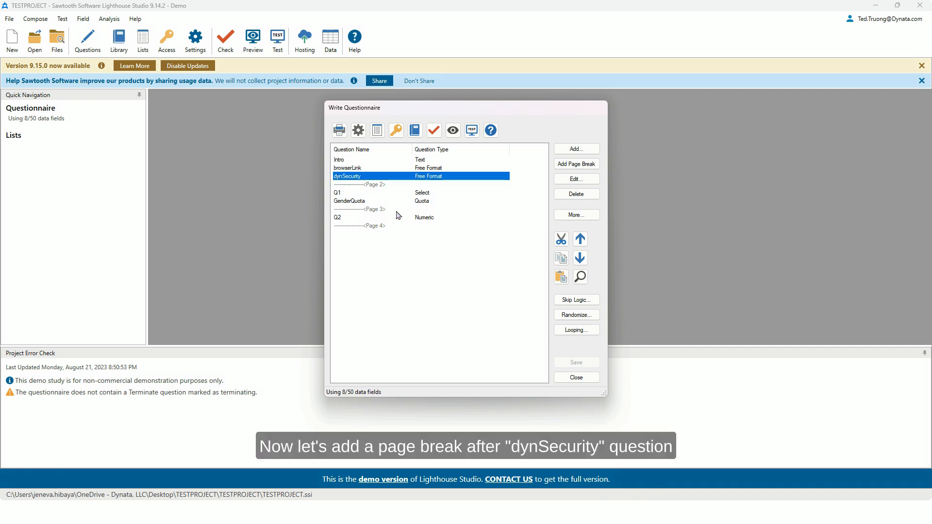
click(585, 166)
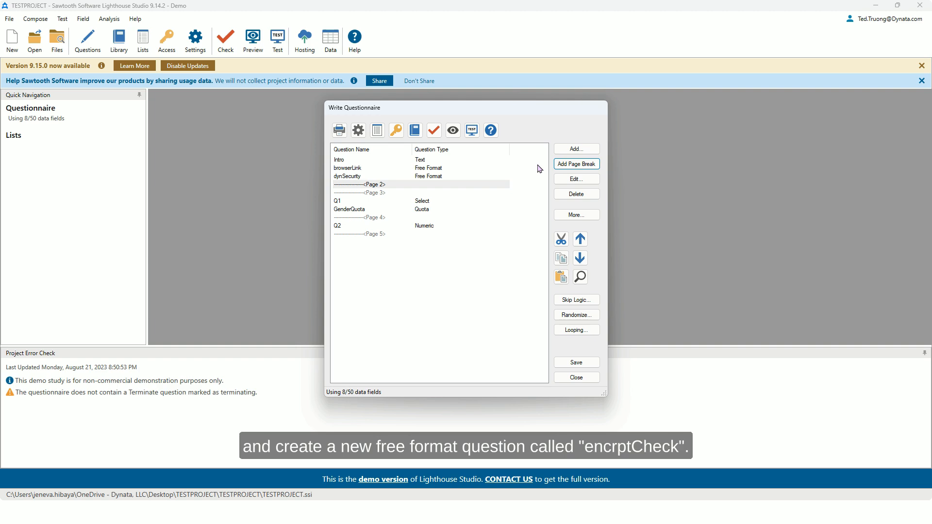
click(569, 150)
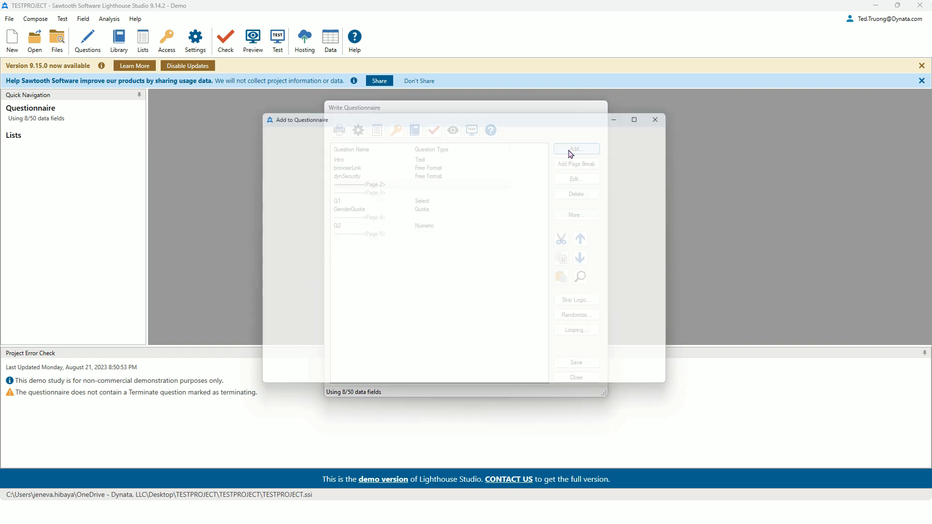
click(247, 263)
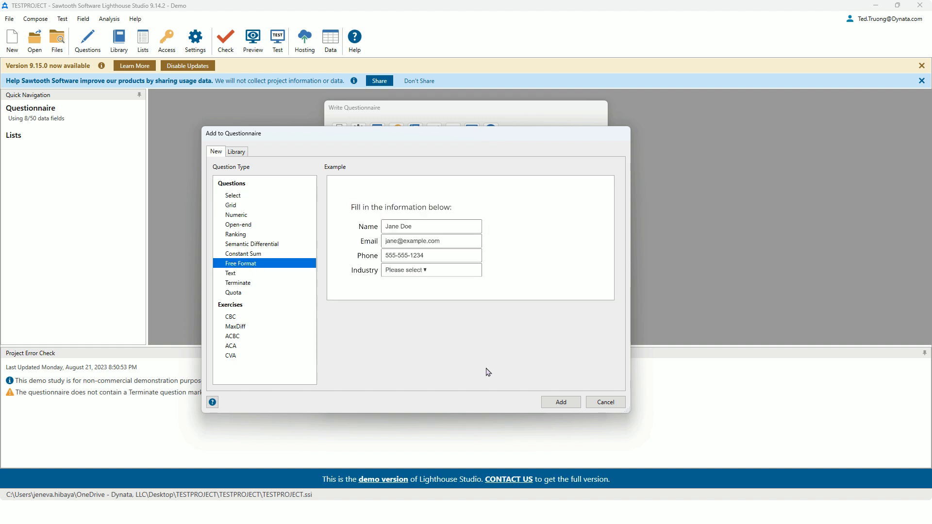
click(543, 403)
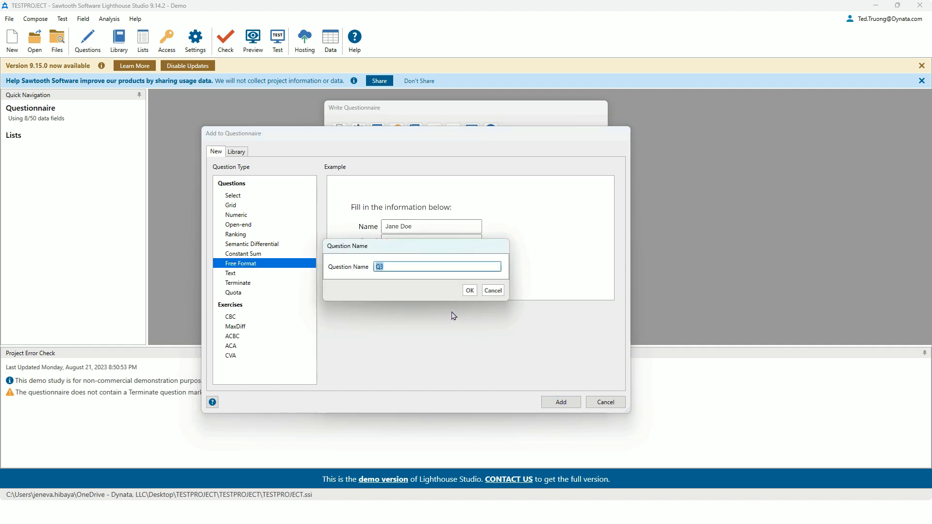
text(ne)
text(ncrptCheck)
click(469, 290)
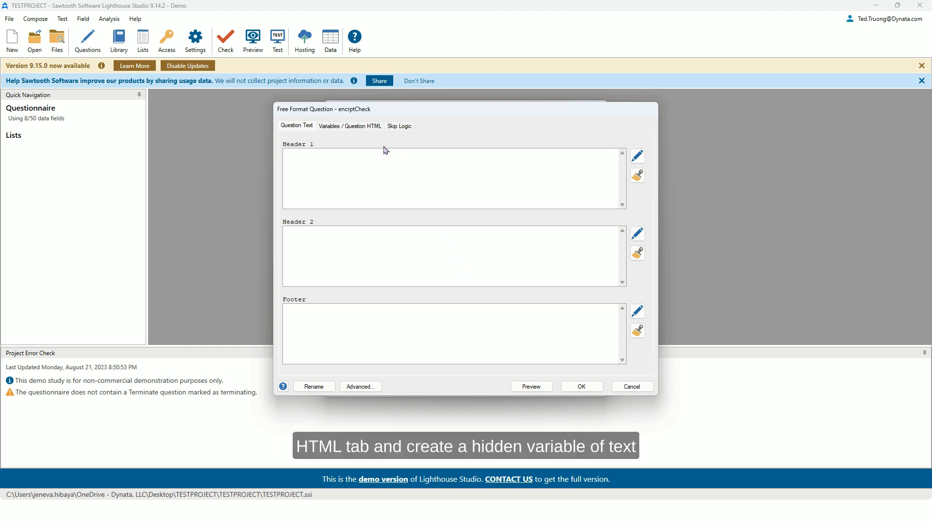
Step: Add a hidden variable named encrptCheck_hashResult with the Text data type to the encrptCheck question
click(361, 127)
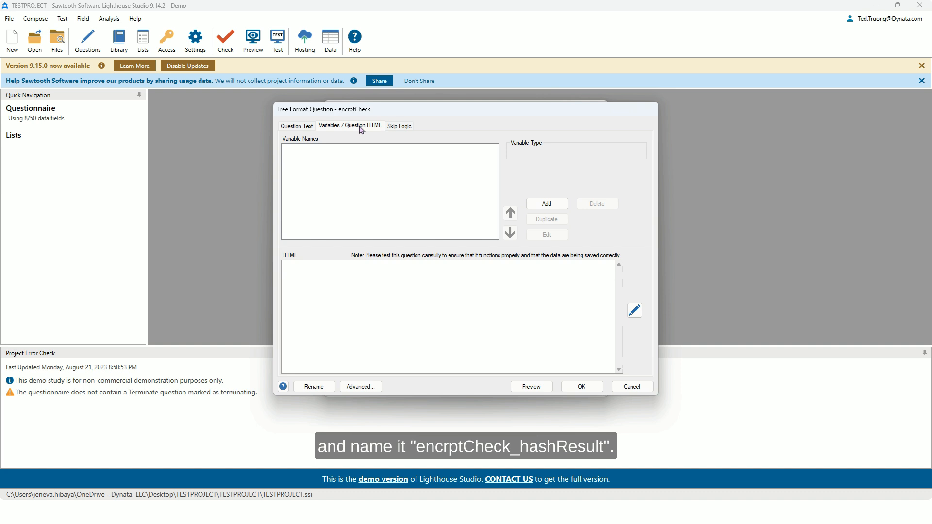
click(546, 203)
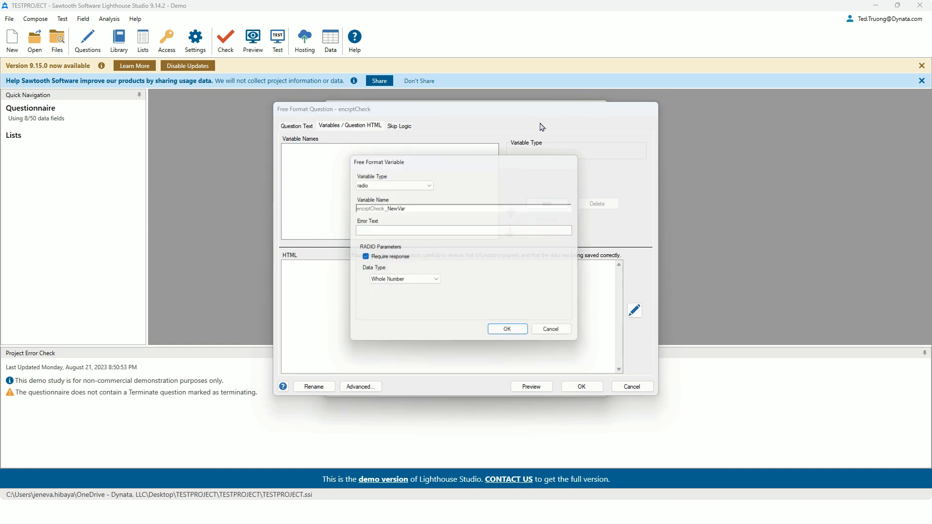
click(388, 183)
click(378, 226)
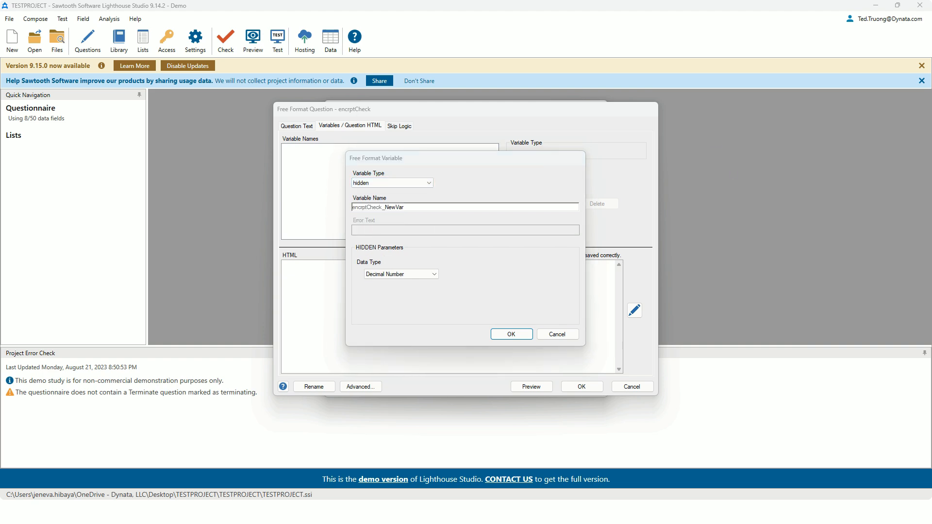
double_click(395, 208)
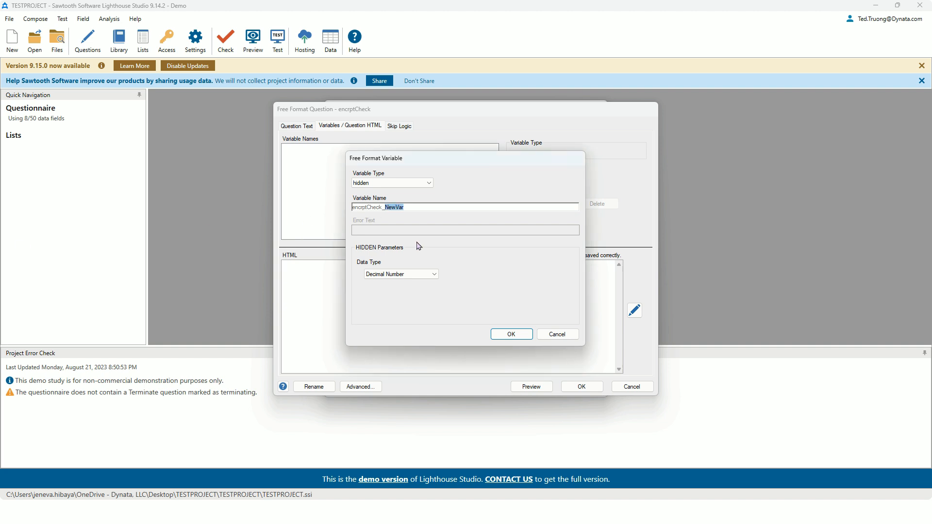
text(hashResult)
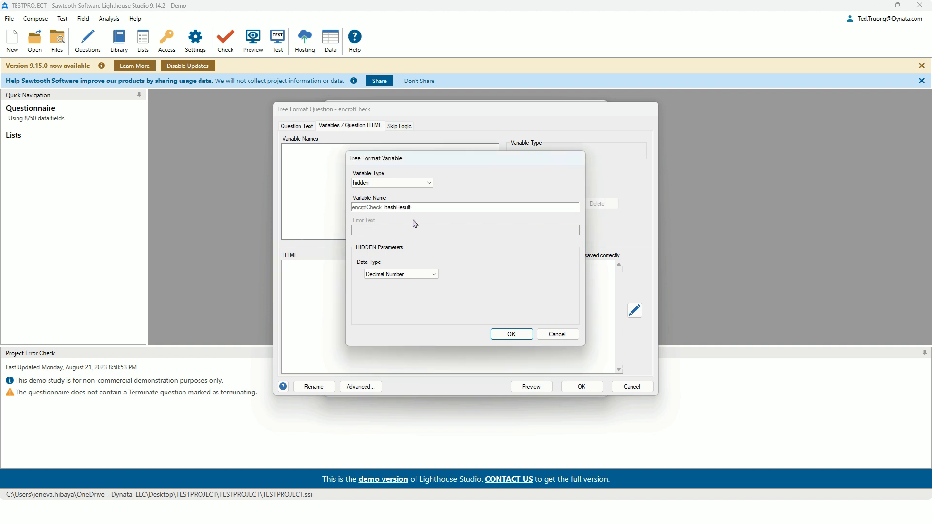
click(400, 275)
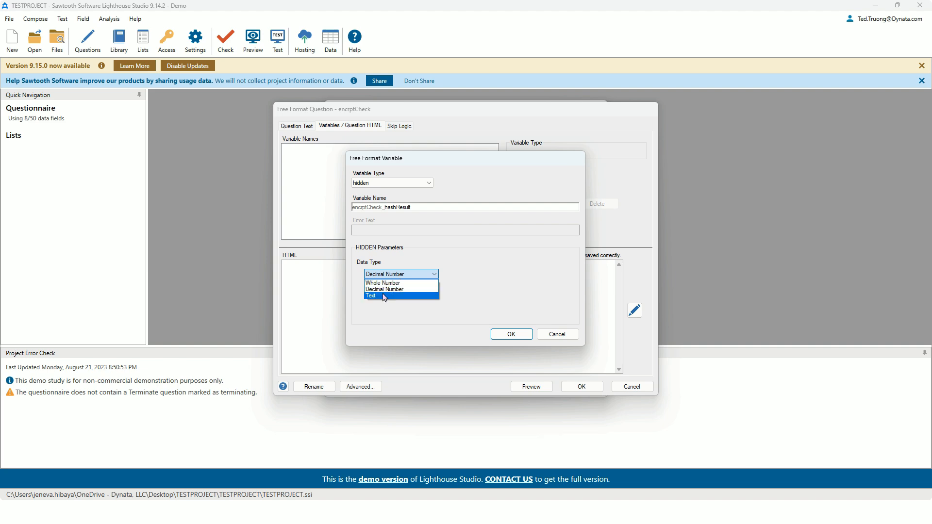
click(383, 294)
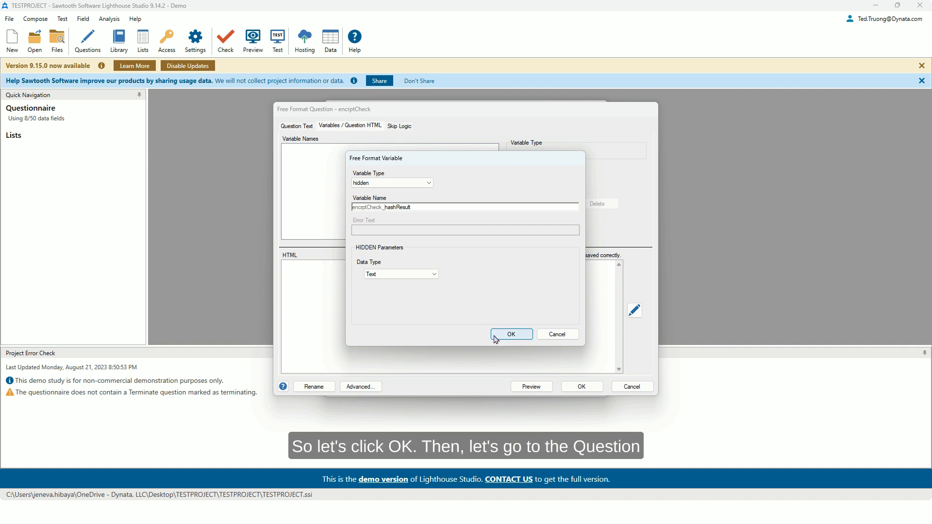
click(511, 334)
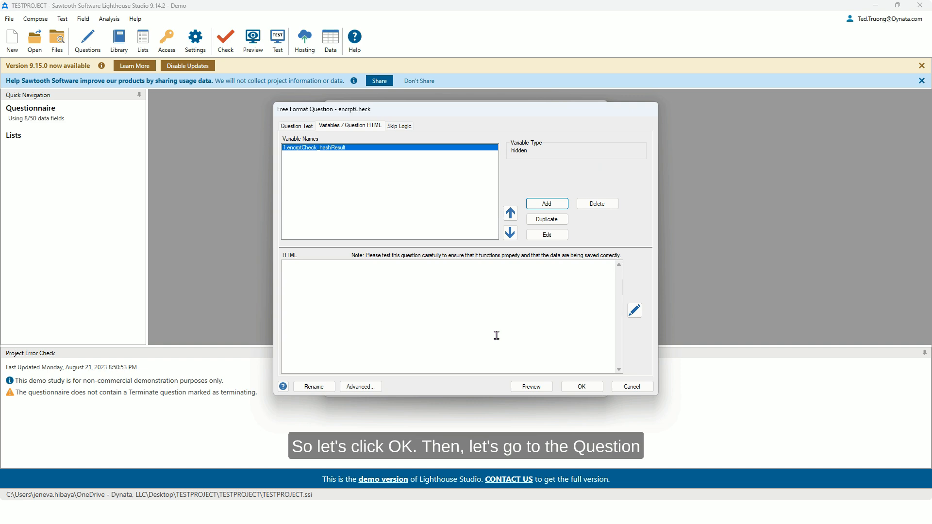
Step: Paste the link-parsing Perl script, including the dynSecurity_key secret key, into the Header 1 text of encrptCheck and accept it
click(304, 127)
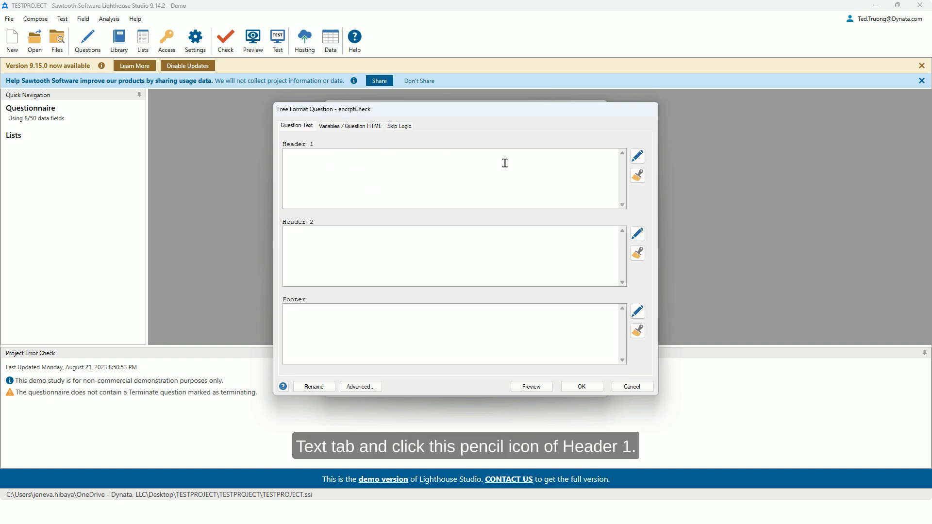
click(638, 156)
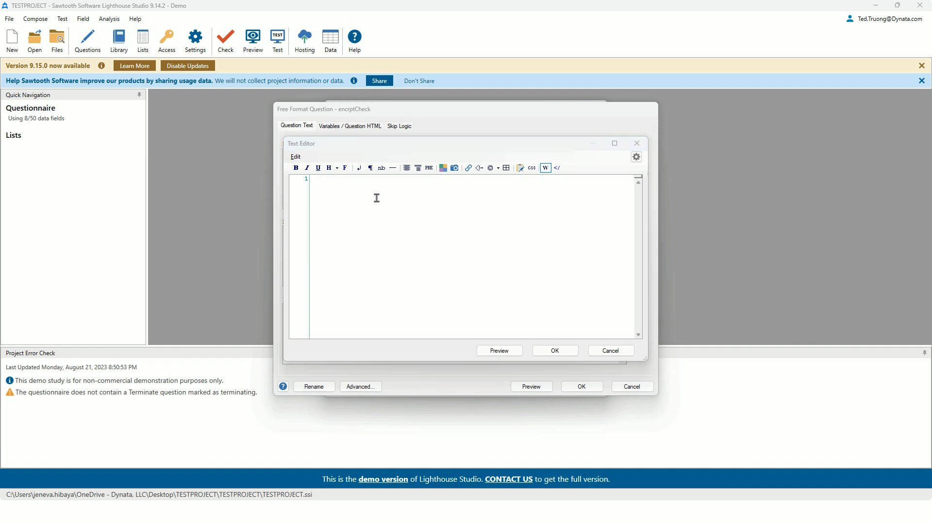
key(ctrl+v)
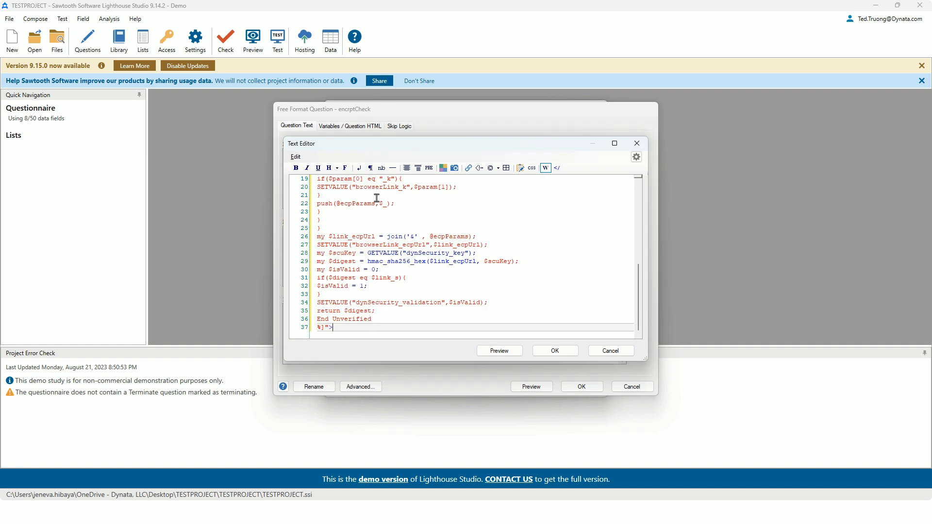
scroll(376, 198, up, 7)
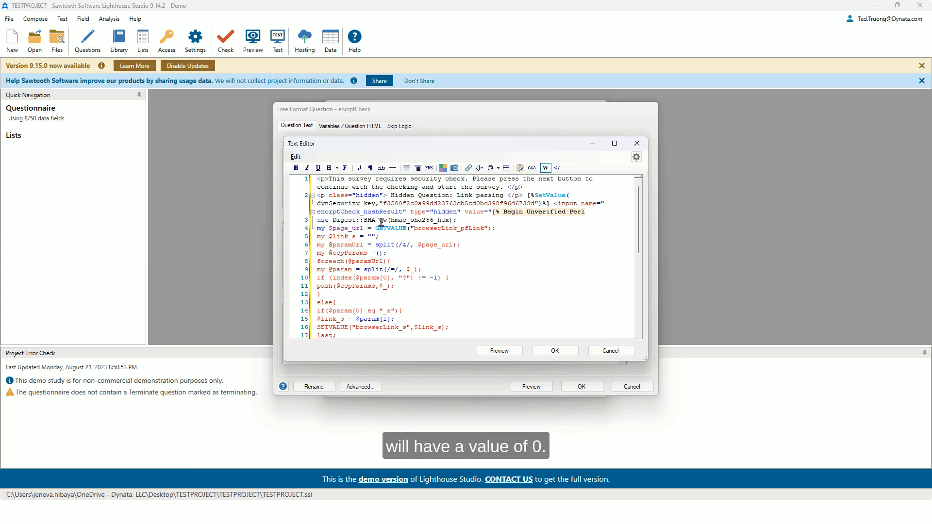
double_click(422, 204)
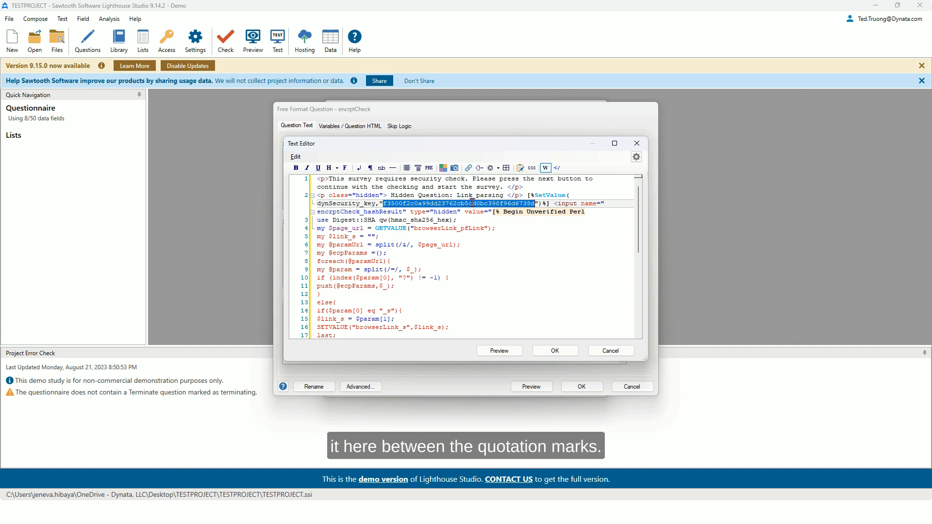
click(328, 179)
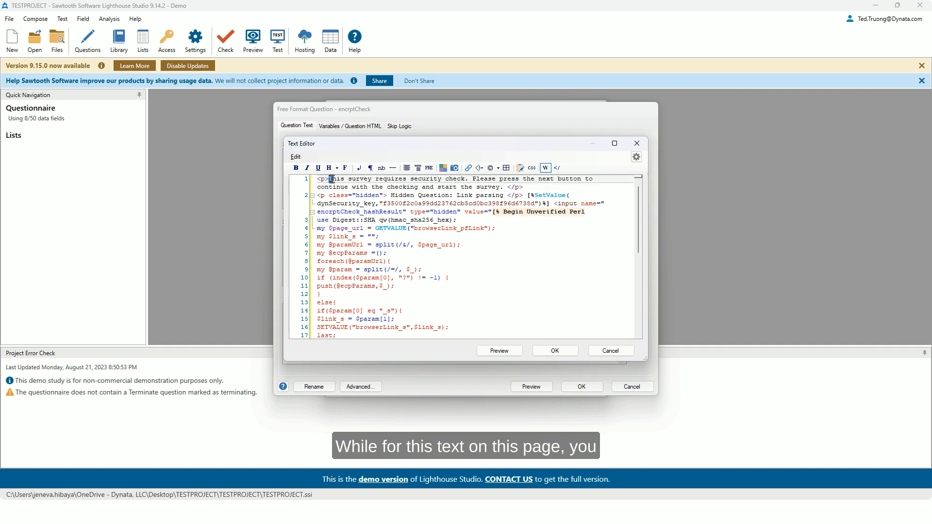
drag(329, 179, 505, 187)
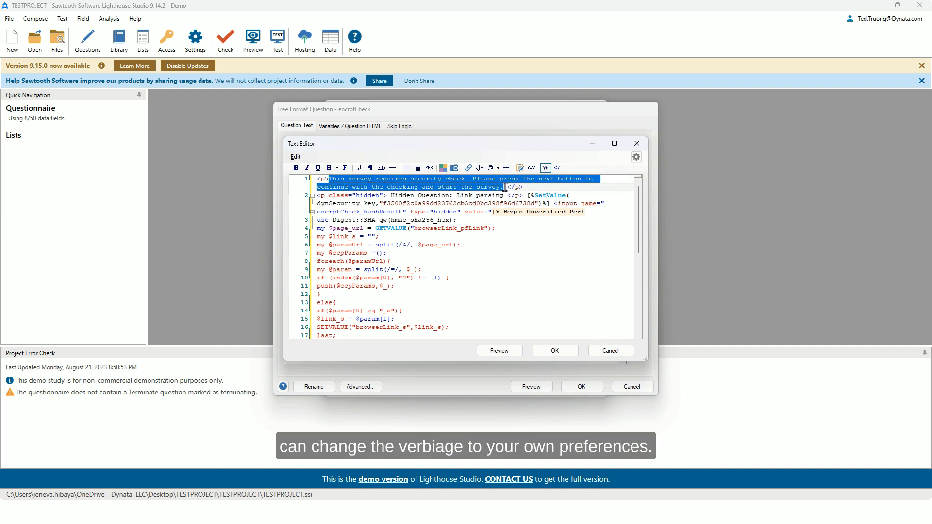
click(555, 354)
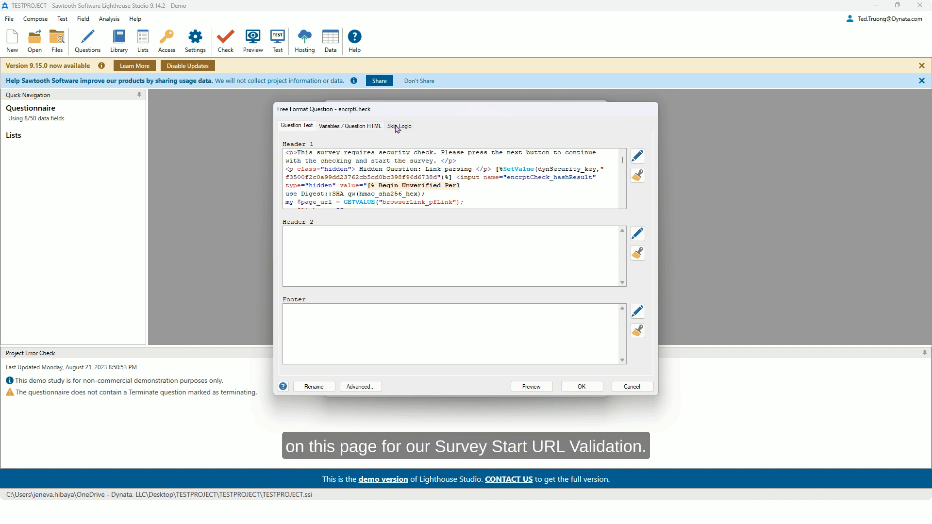
Step: Add a post-skip from encrptCheck to Q1 with the logic dynSecurity_validation>0, and accept the question
click(398, 127)
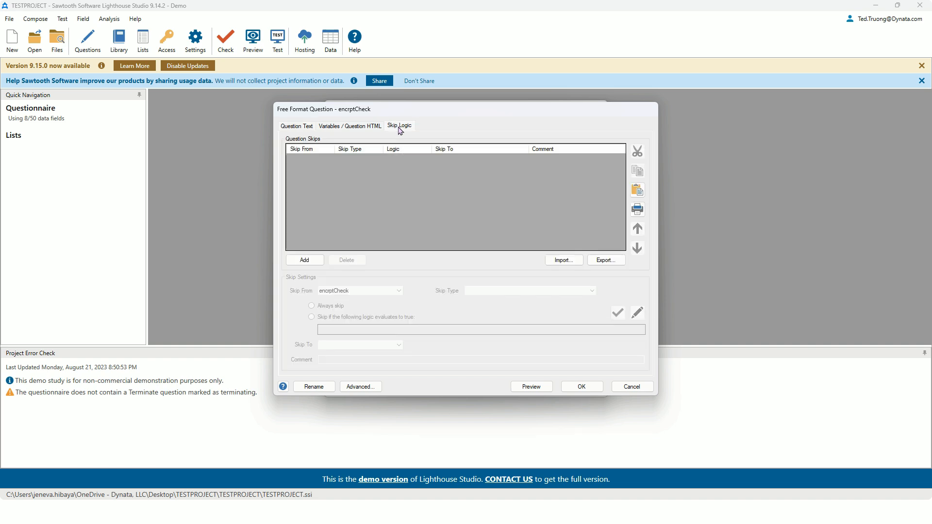
click(315, 265)
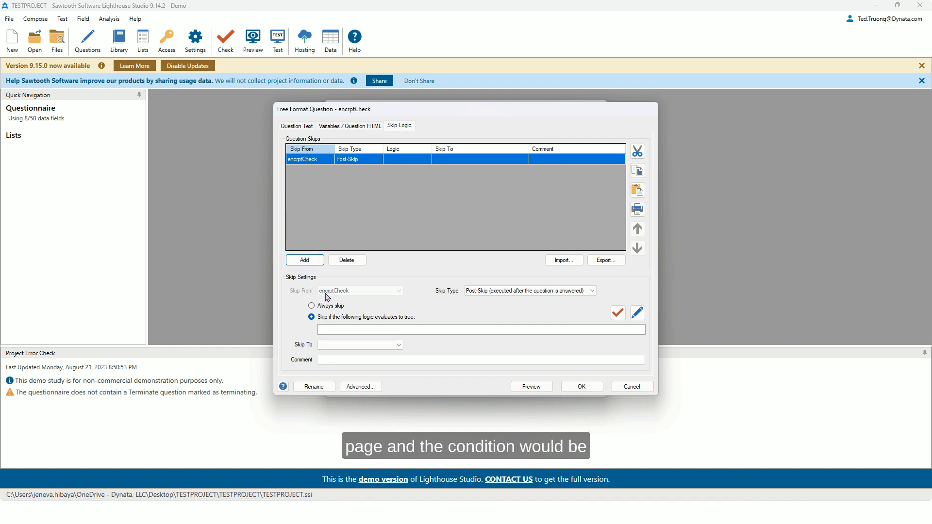
click(338, 329)
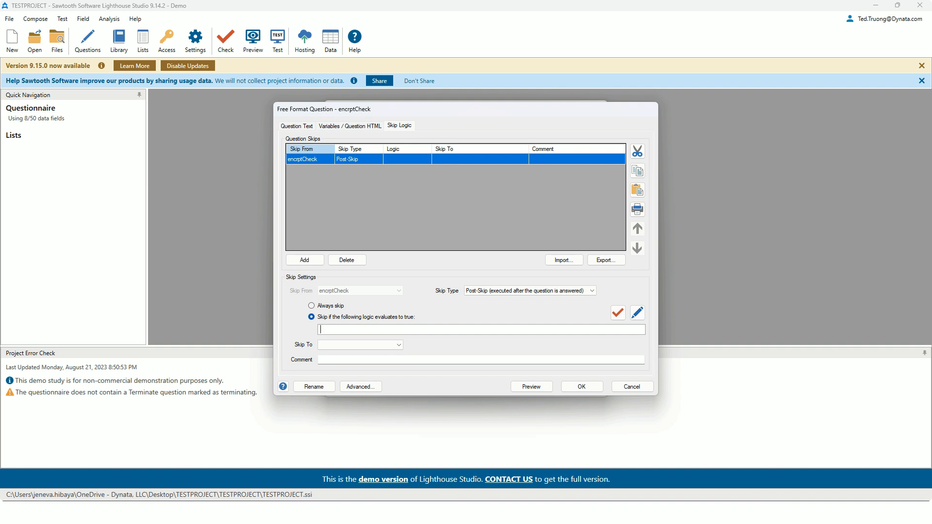
click(344, 330)
text(dynSecurity_validation>0)
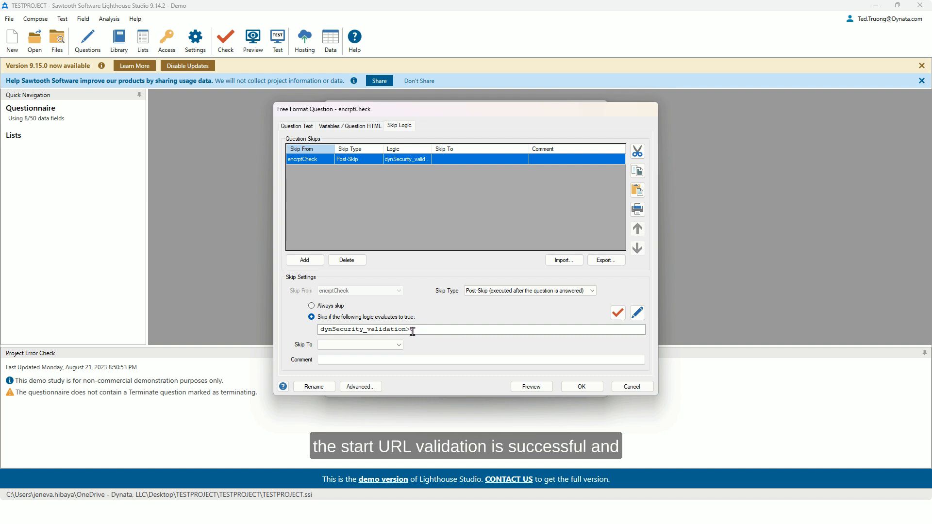
drag(405, 330, 318, 333)
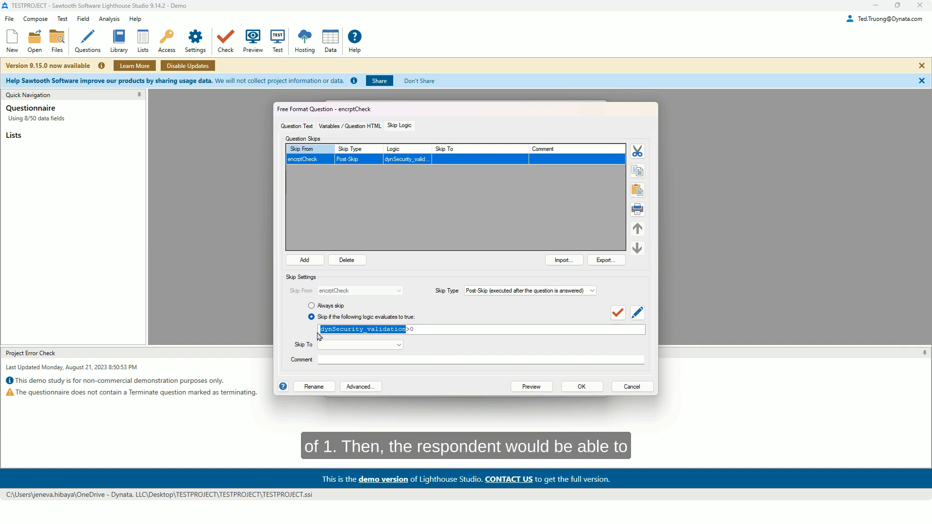
click(338, 349)
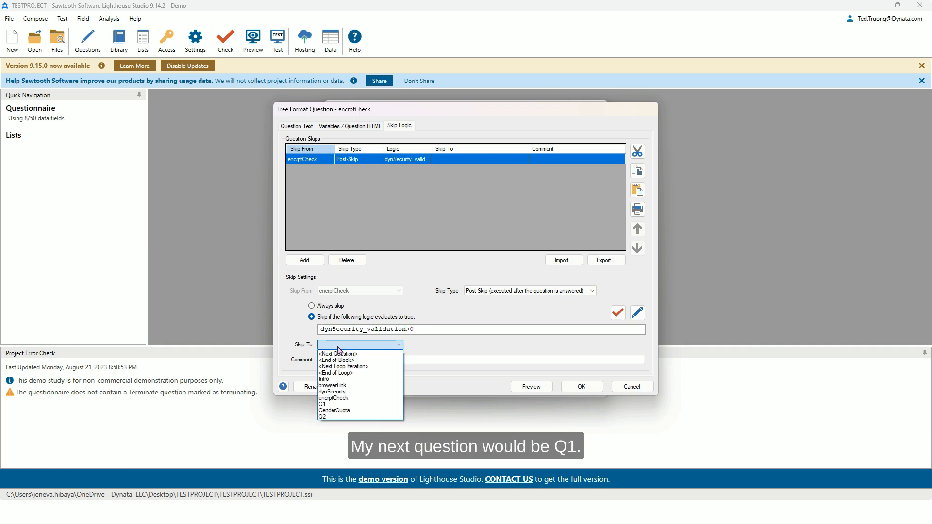
click(334, 403)
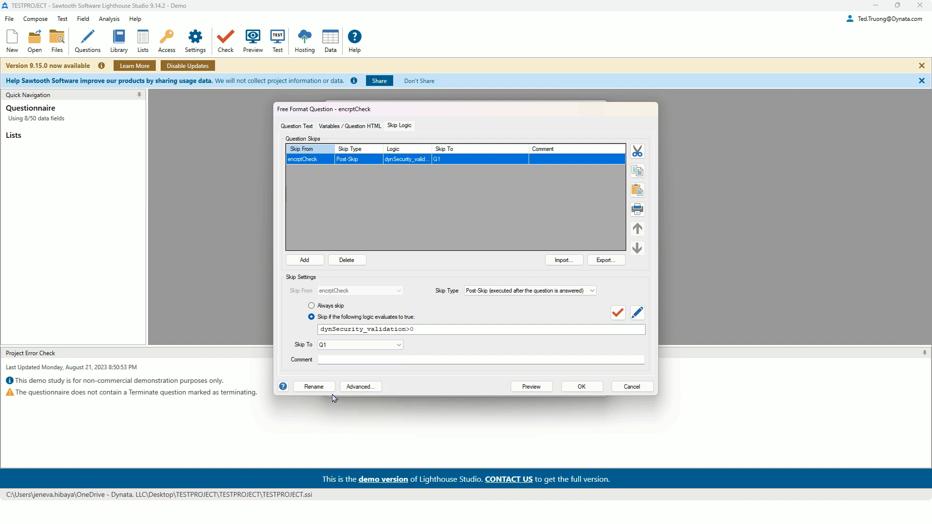
double_click(356, 330)
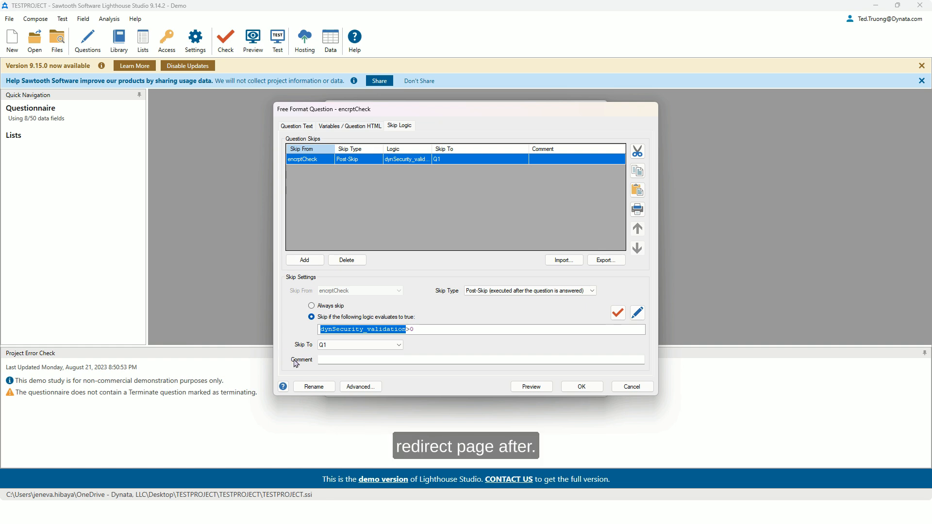
click(571, 389)
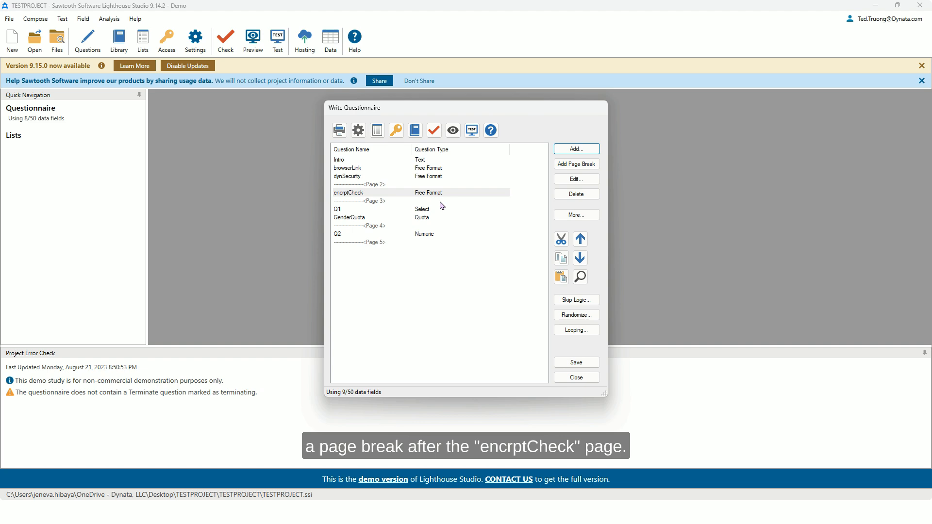
Step: Insert a page break after the encrptCheck page and add a Terminate question named EndUnsigned on the new page
click(570, 165)
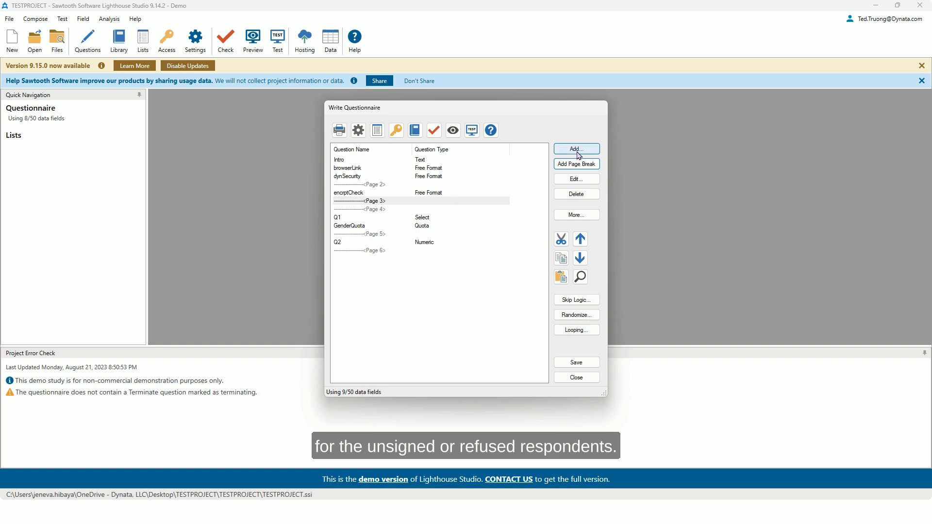
click(579, 155)
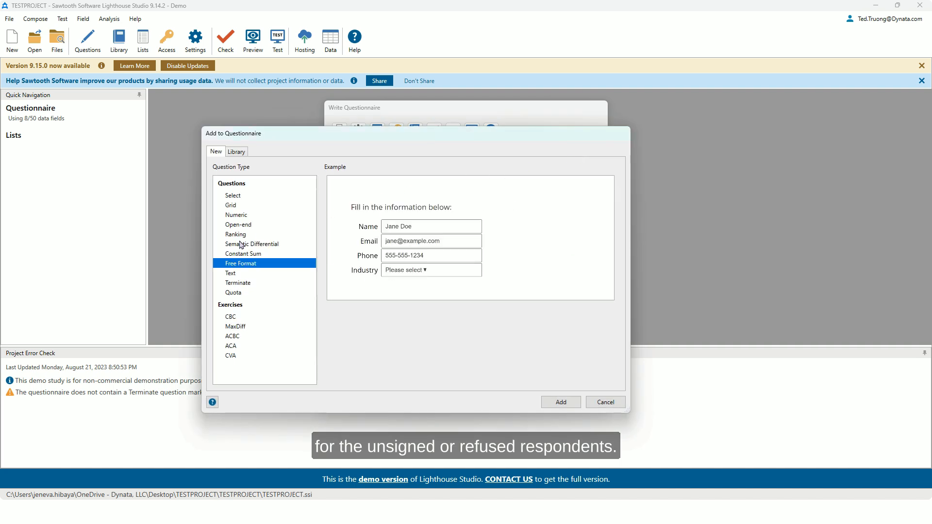
click(237, 283)
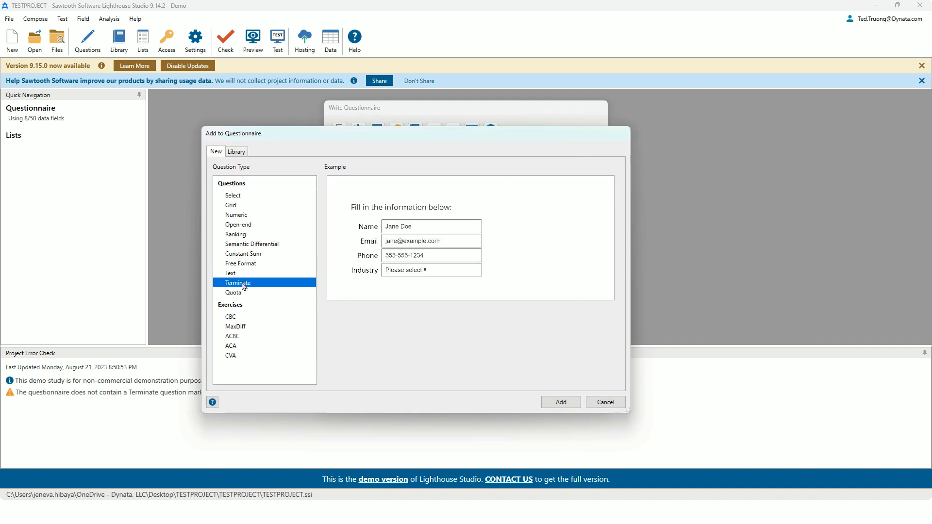
click(557, 404)
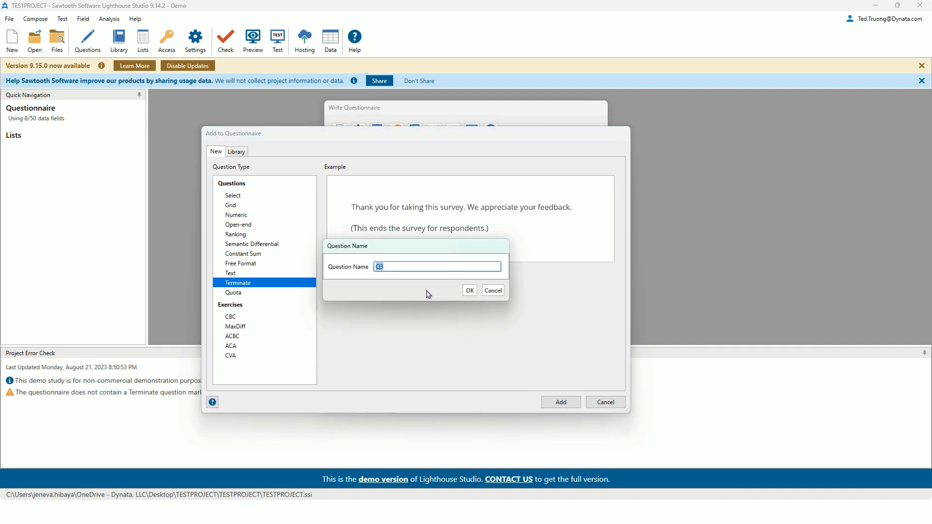
text(EndUnsigened)
click(470, 290)
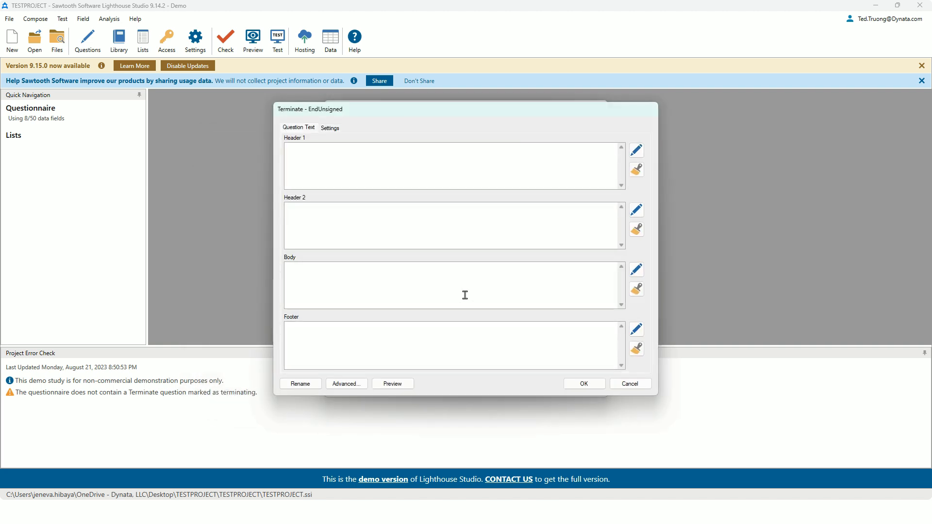
Step: Set EndUnsigned's termination status to Disqualified (4) and its redirect behavior to After timed delay with a 3-second delay
click(331, 128)
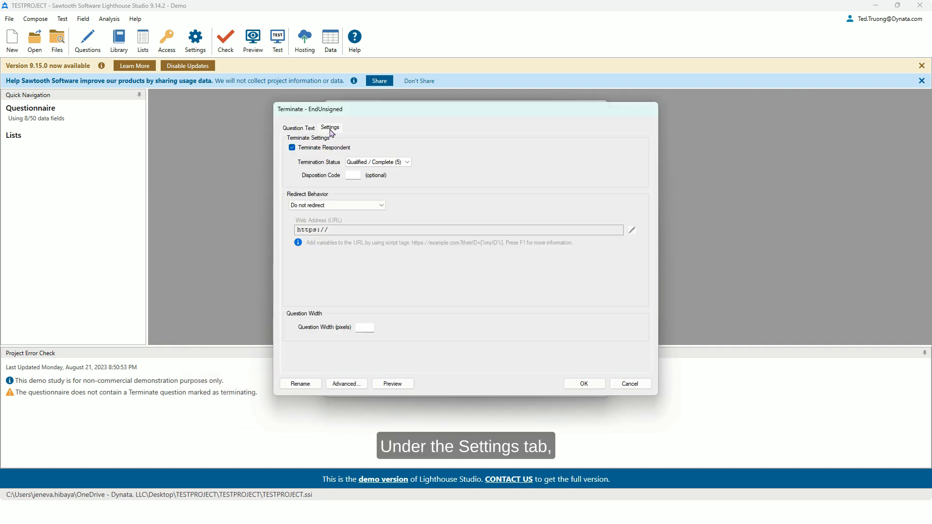
click(384, 161)
click(369, 174)
click(340, 205)
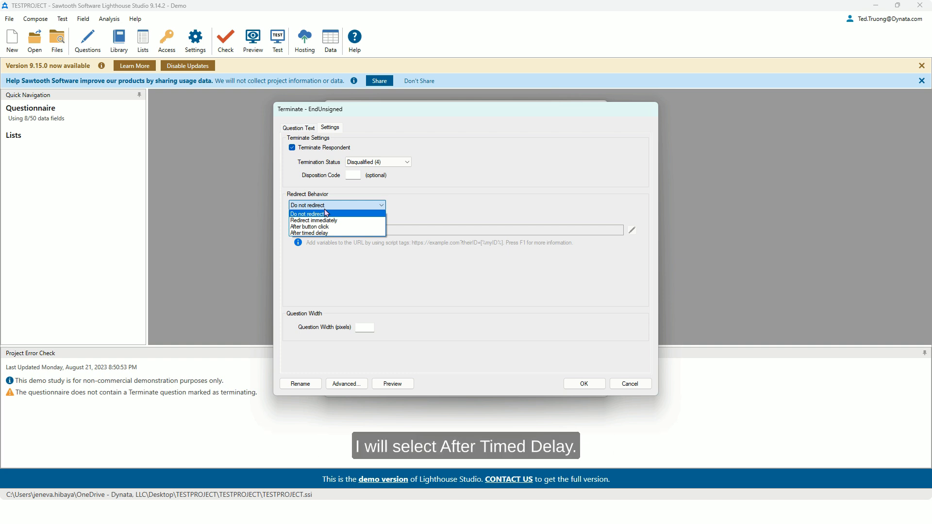
click(313, 234)
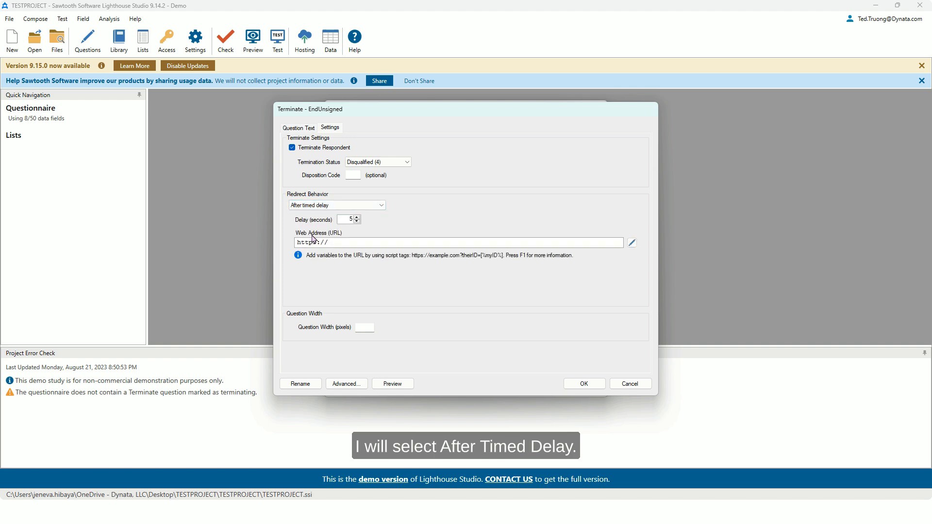
click(327, 207)
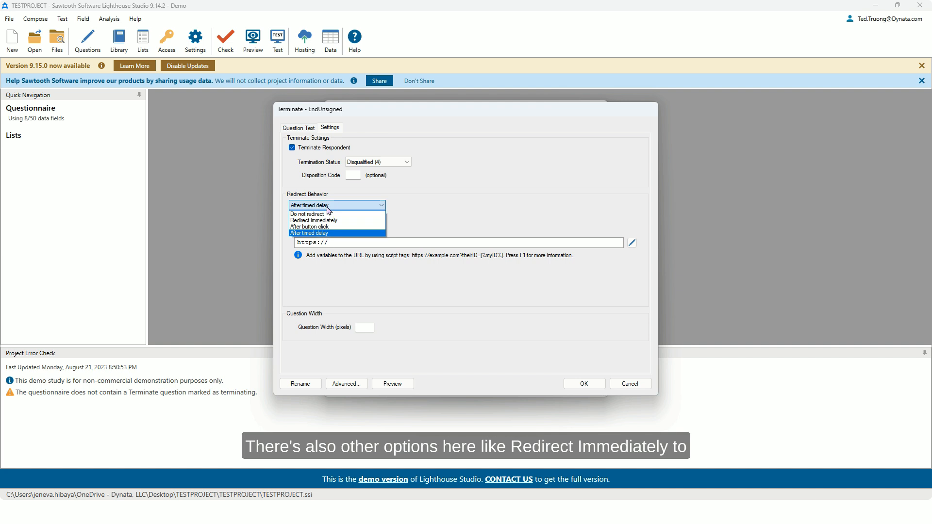
click(322, 236)
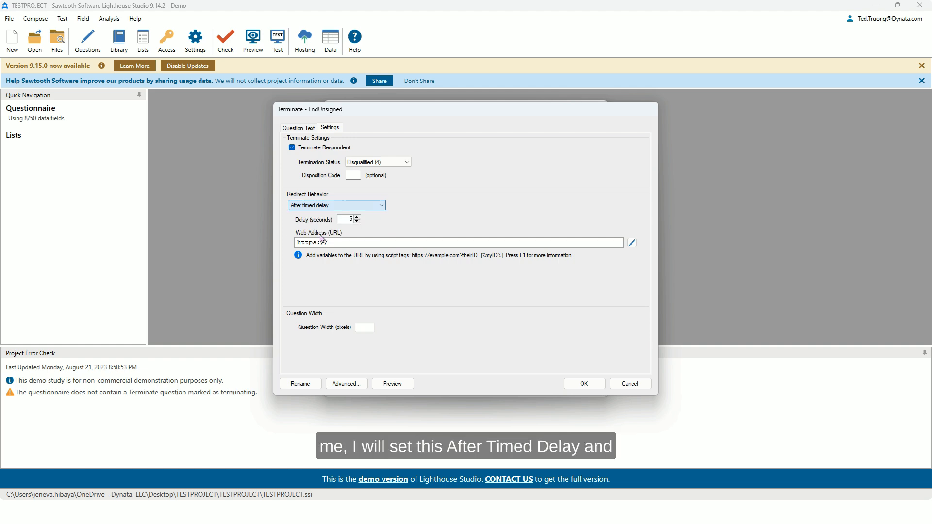
click(357, 222)
click(357, 222)
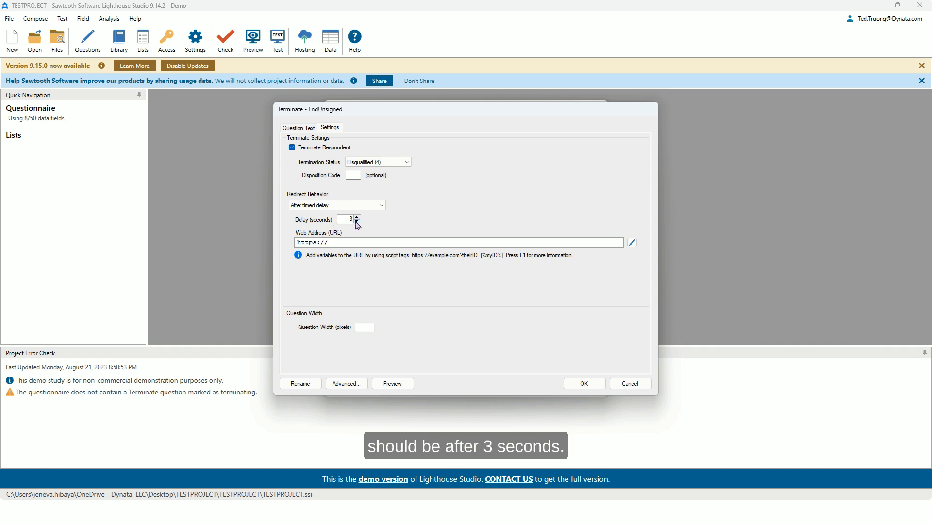
click(631, 243)
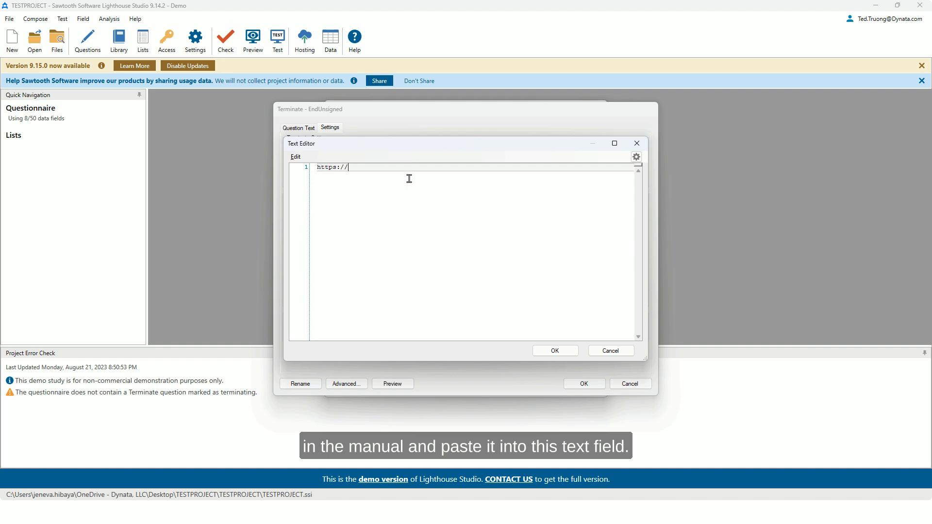
drag(405, 168, 307, 165)
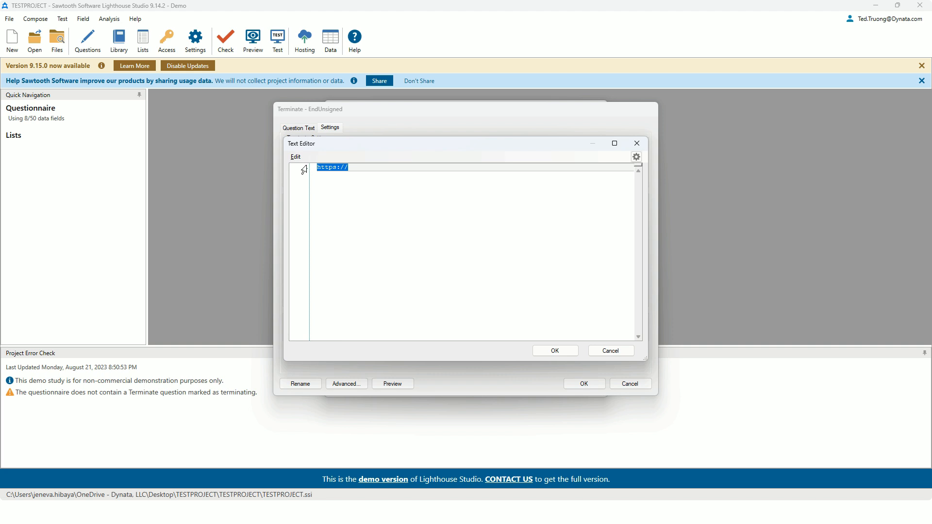
key(BackSpace)
text(https://dkr1.ssisurveys.com/projects/end?rst=2&svFlag=1&psid=[%psid%]&_k=[%browserLink_k%]&_s=[% Begin Unverified Perl use Digest::SHA qw(hmac_sha256_hex); my $digest=hmac_sha256_hex('/projects/end?rst=2&svFlag=1&psid='.GETVALUE("psid").'&_k='.GETVALUE("browserLink_k"), GETVALUE("dynSecurity_key")); return $digest; End Unverified %])
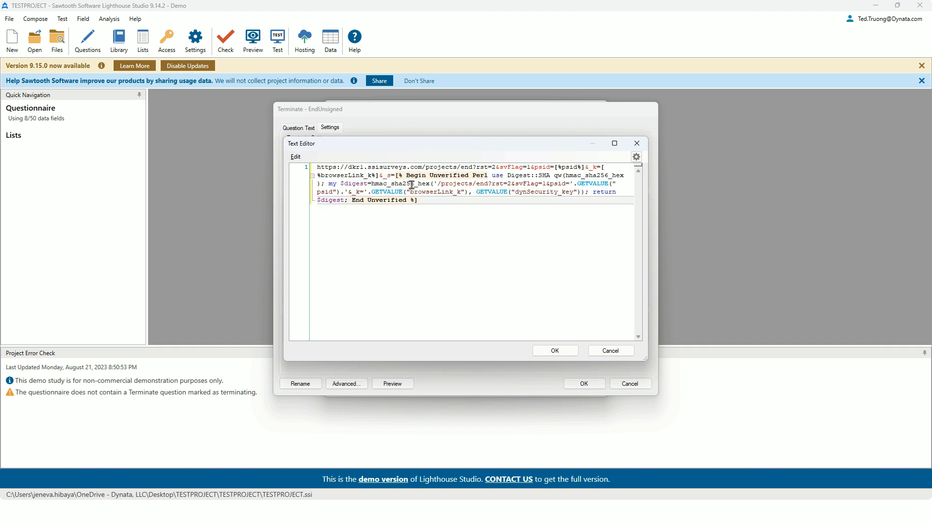
click(555, 351)
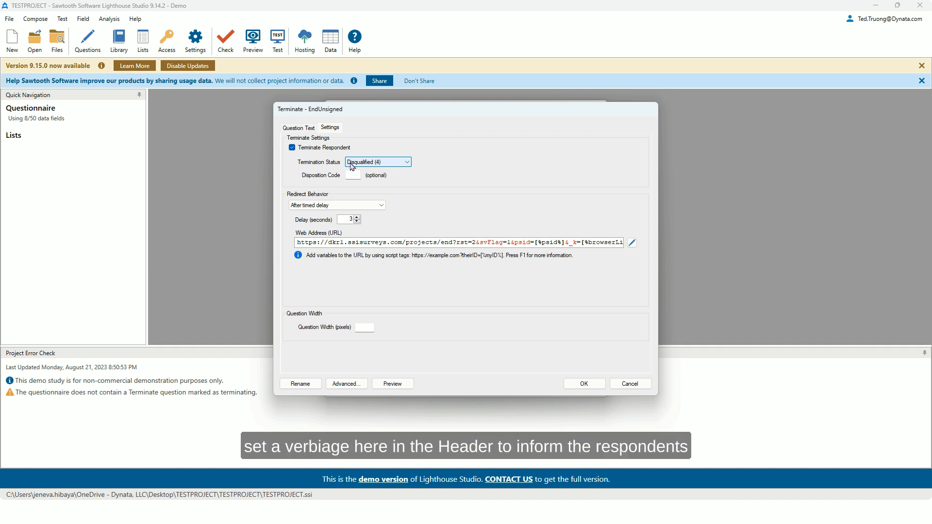
Step: Set EndUnsigned's Header 1 text to "Failed security check. Please wait for 3 seconds to be redirected." and accept the question
click(308, 129)
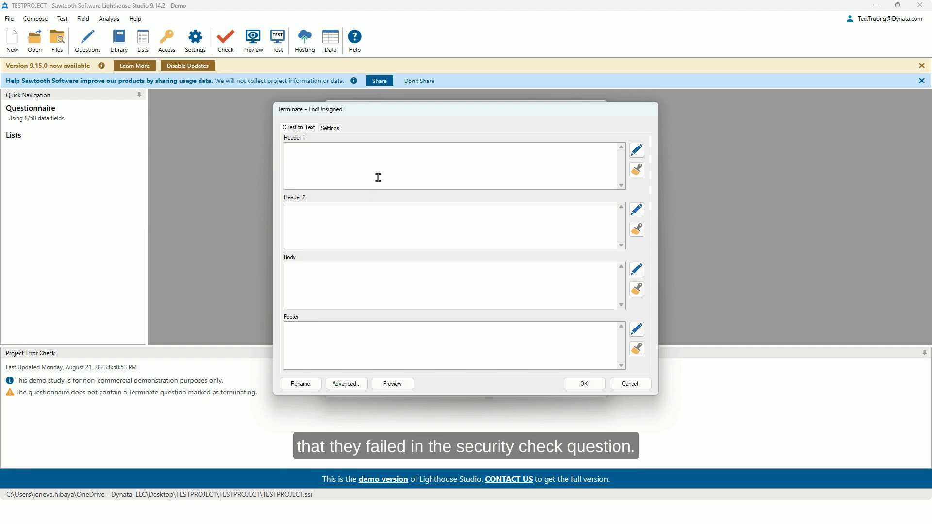
key(alt+Tab)
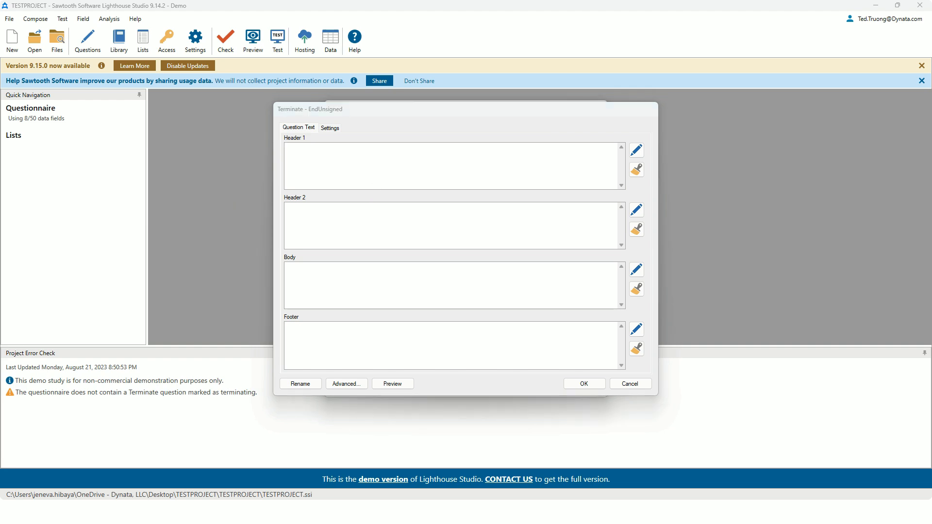
click(334, 150)
text(Failed security check. Please wait for 3 seconds to be redirected.)
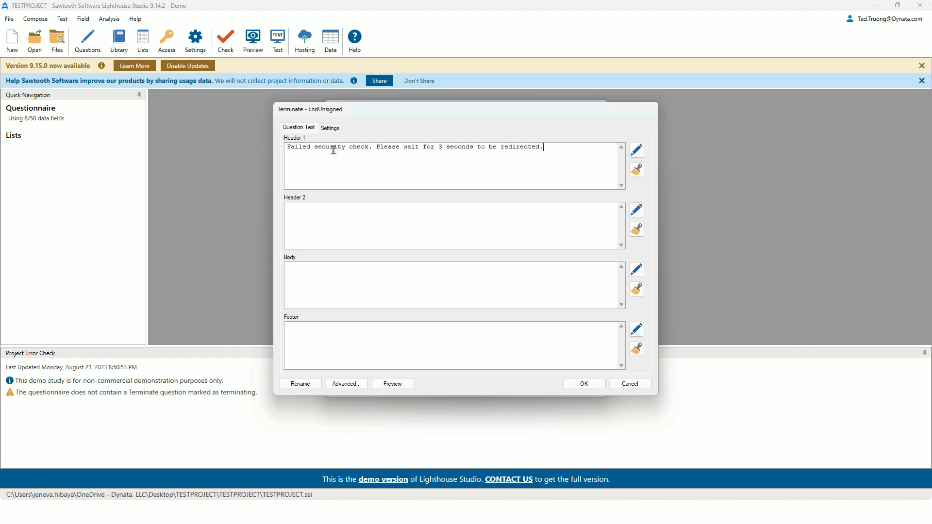
click(584, 383)
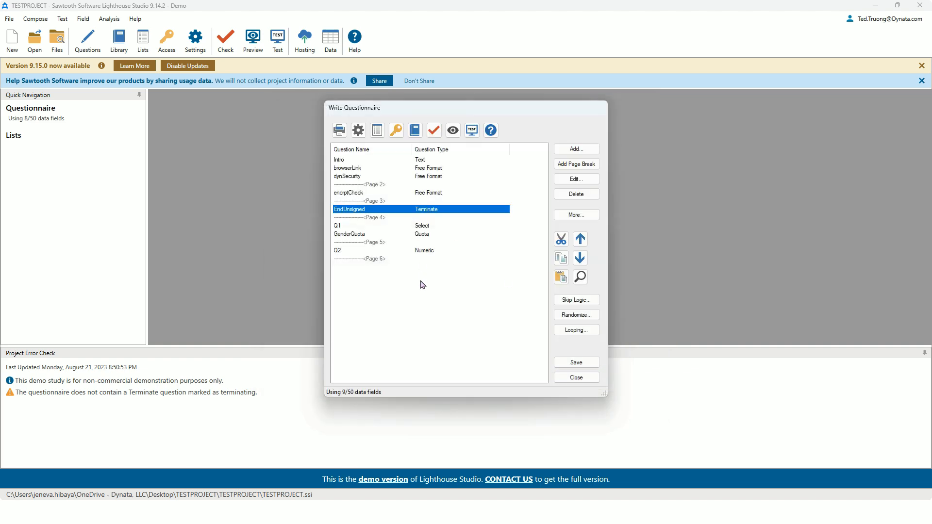